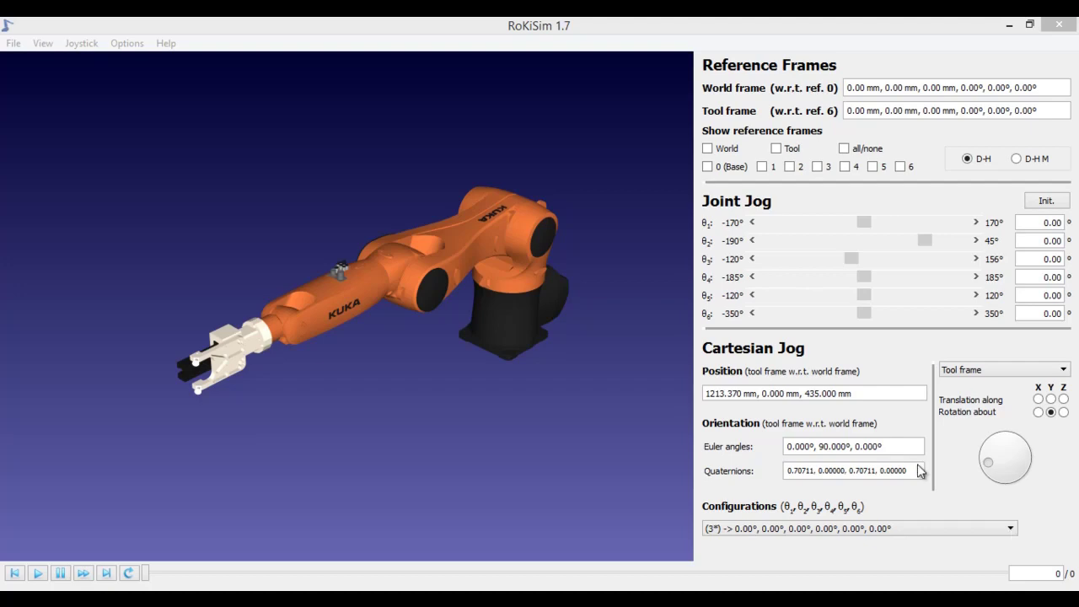
# Open and cancel the load-robot dialog, then hide and restore the robot control panel.
pyautogui.click(13, 43)
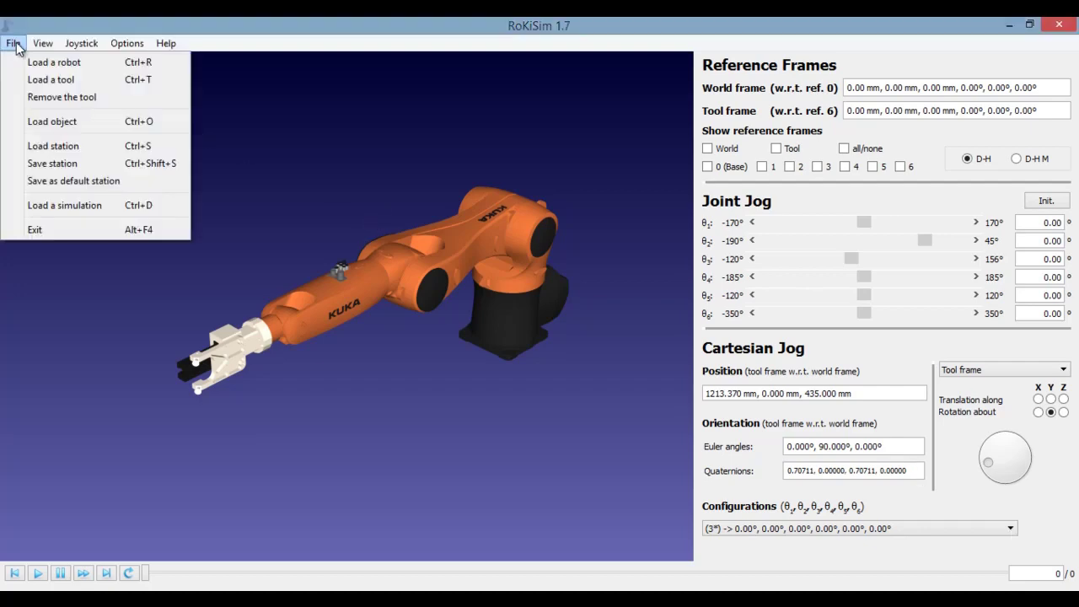
pyautogui.click(30, 61)
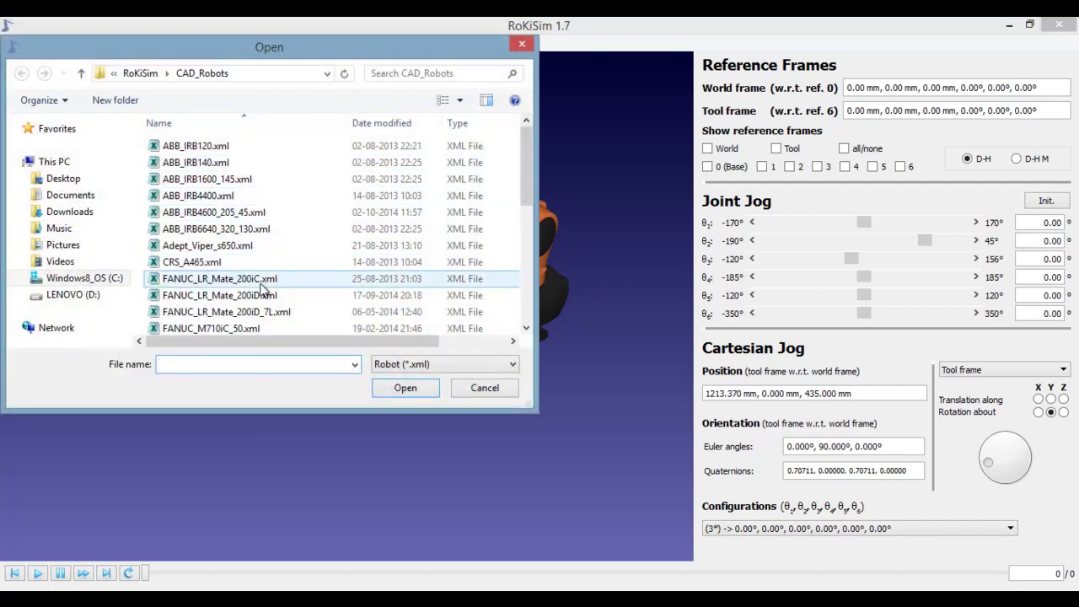
pyautogui.press('Escape')
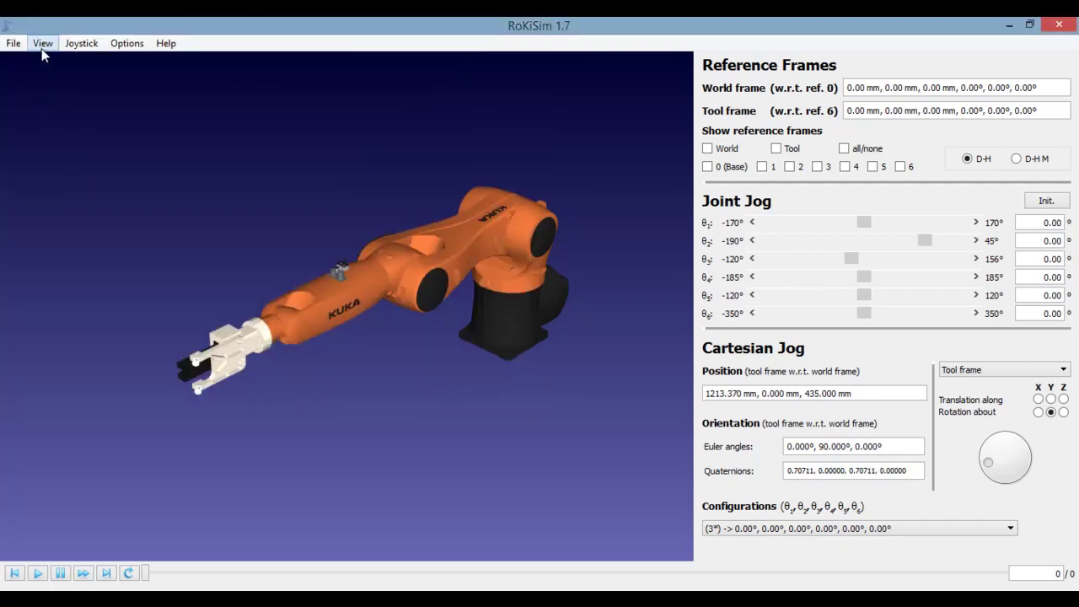
pyautogui.click(42, 44)
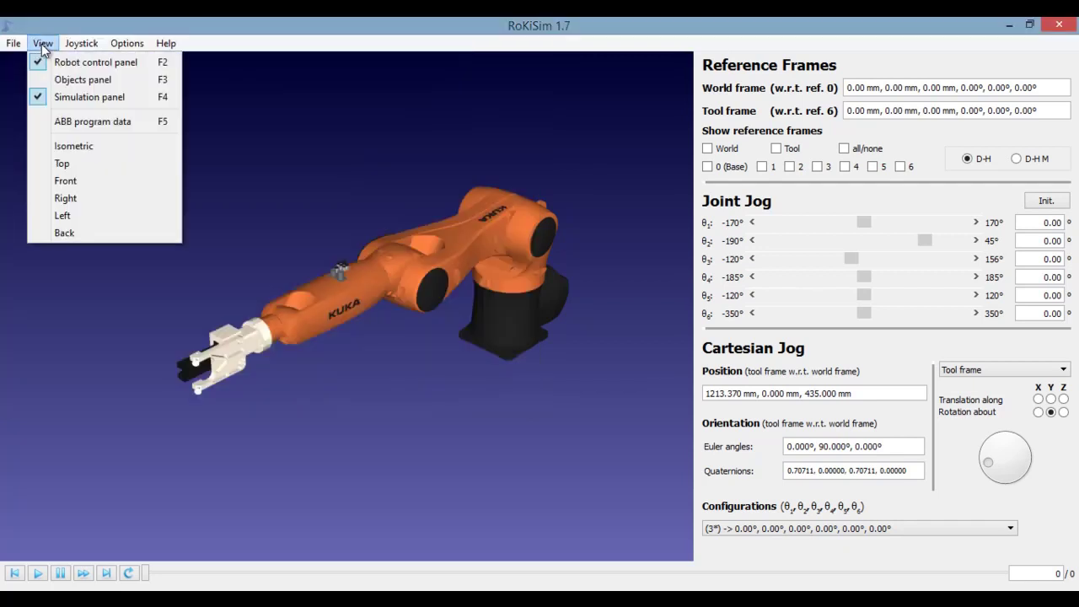
pyautogui.click(102, 64)
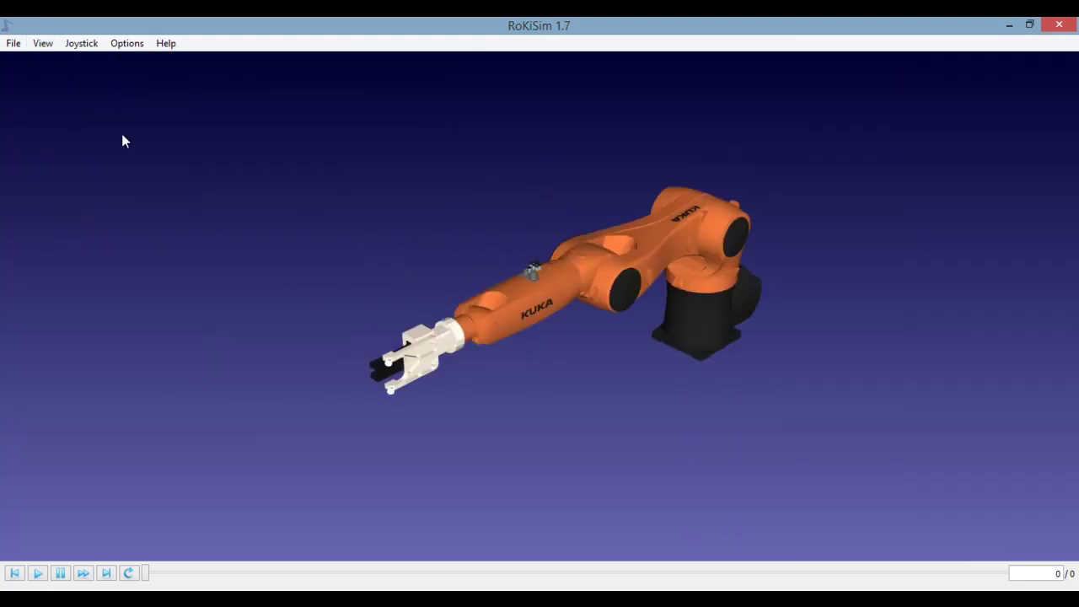
pyautogui.click(42, 44)
pyautogui.click(54, 62)
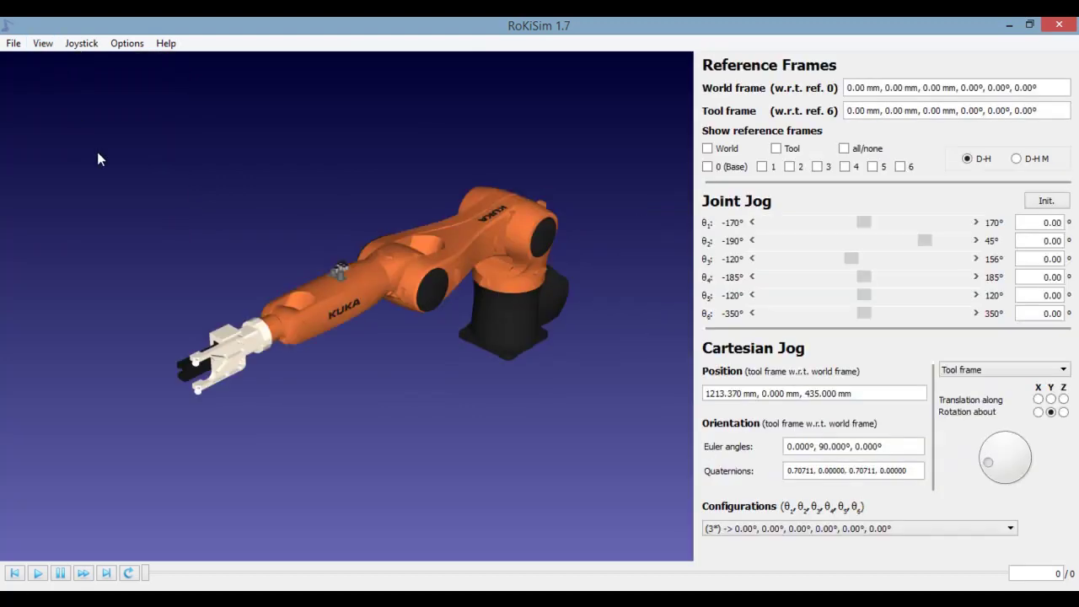
# Show and re-hide the objects panel, toggle the playback panel, and zoom in on the robot.
pyautogui.click(43, 43)
pyautogui.click(61, 81)
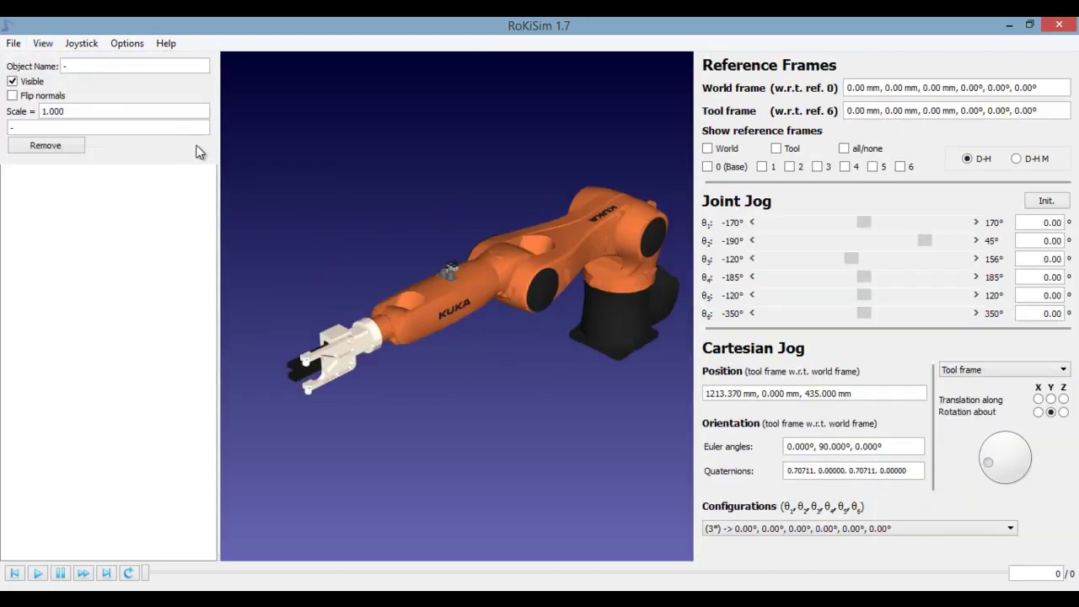
pyautogui.click(42, 43)
pyautogui.click(60, 80)
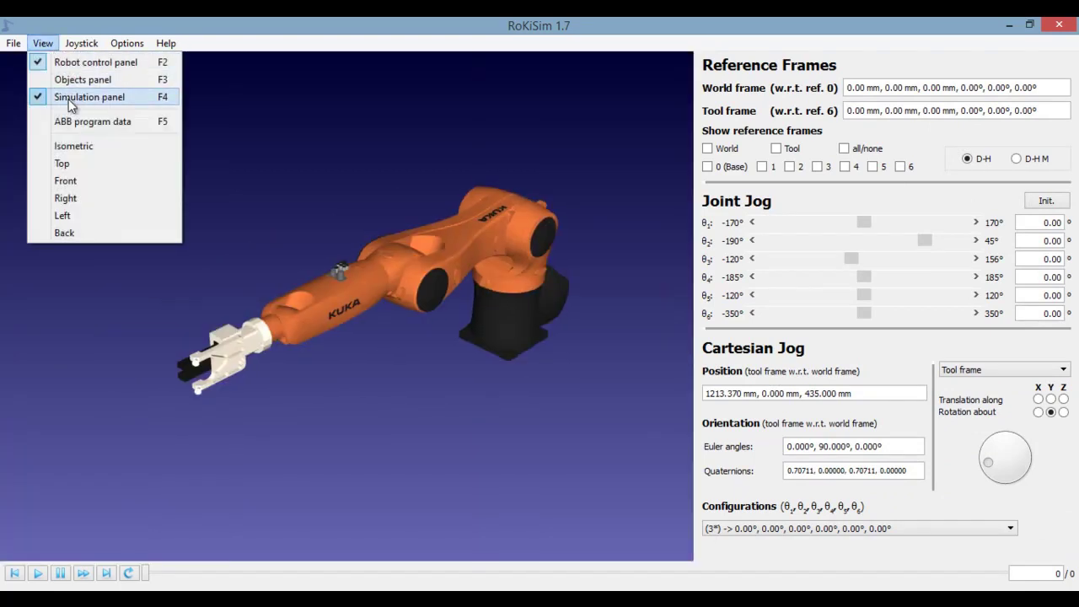
pyautogui.click(69, 97)
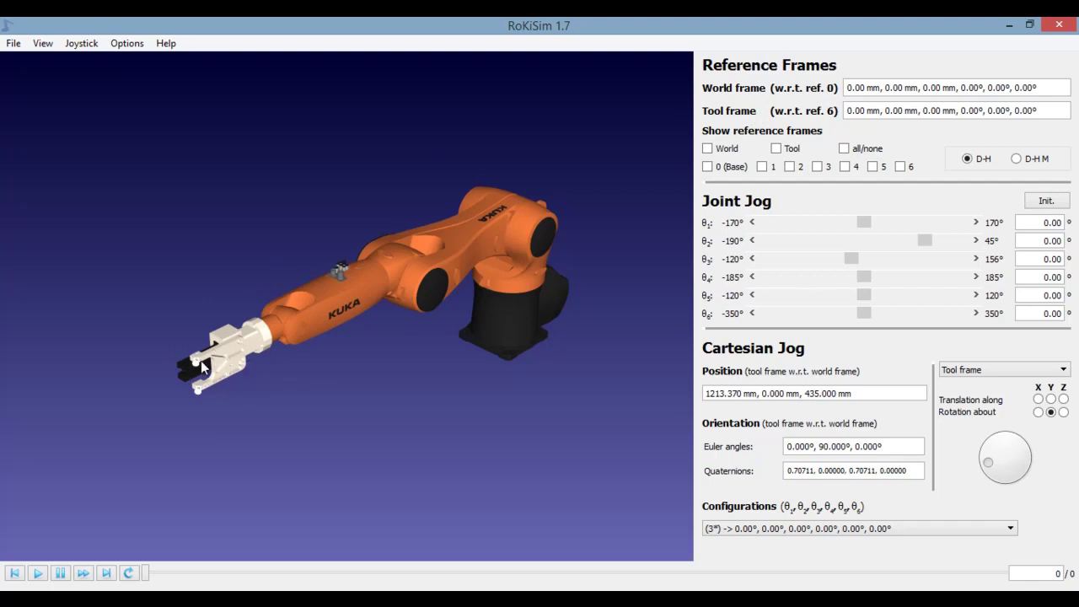
pyautogui.scroll(5, 328, 359)
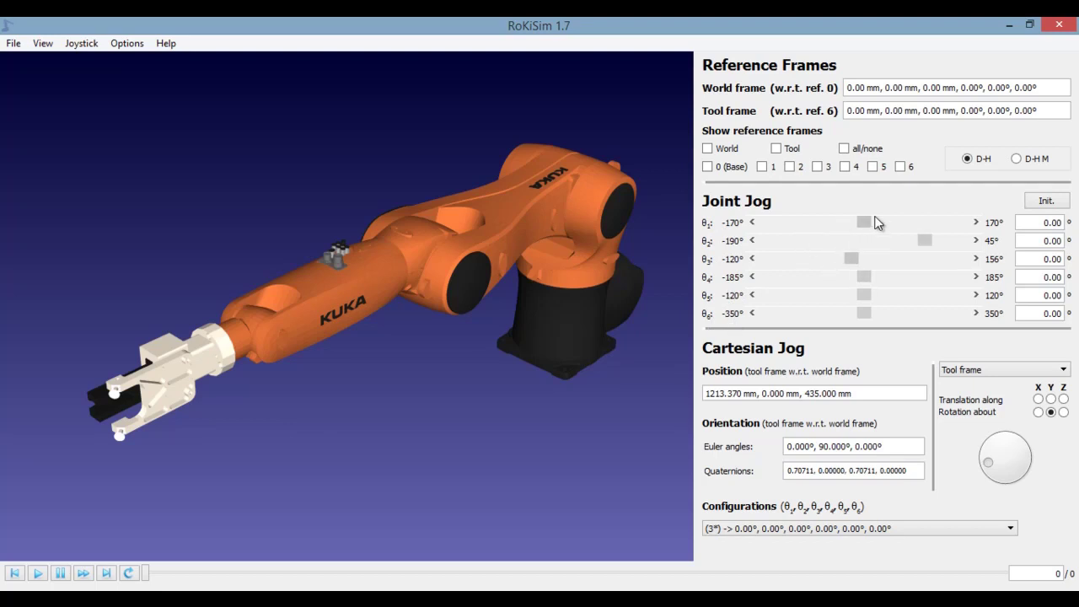
pyautogui.moveTo(866, 222); pyautogui.dragTo(924, 246)
pyautogui.moveTo(853, 258); pyautogui.dragTo(857, 313)
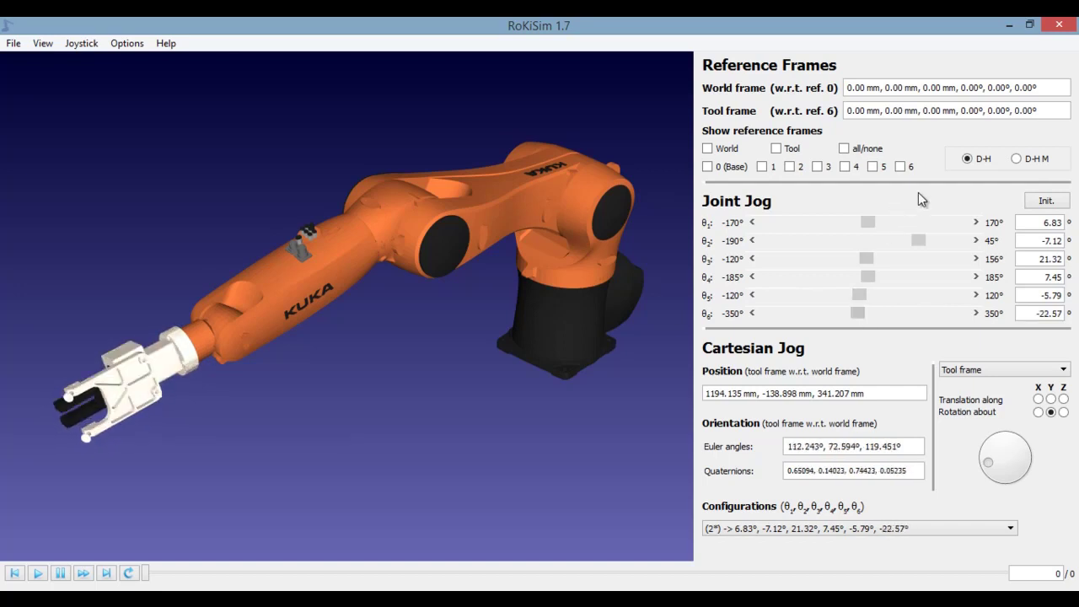
pyautogui.click(1046, 204)
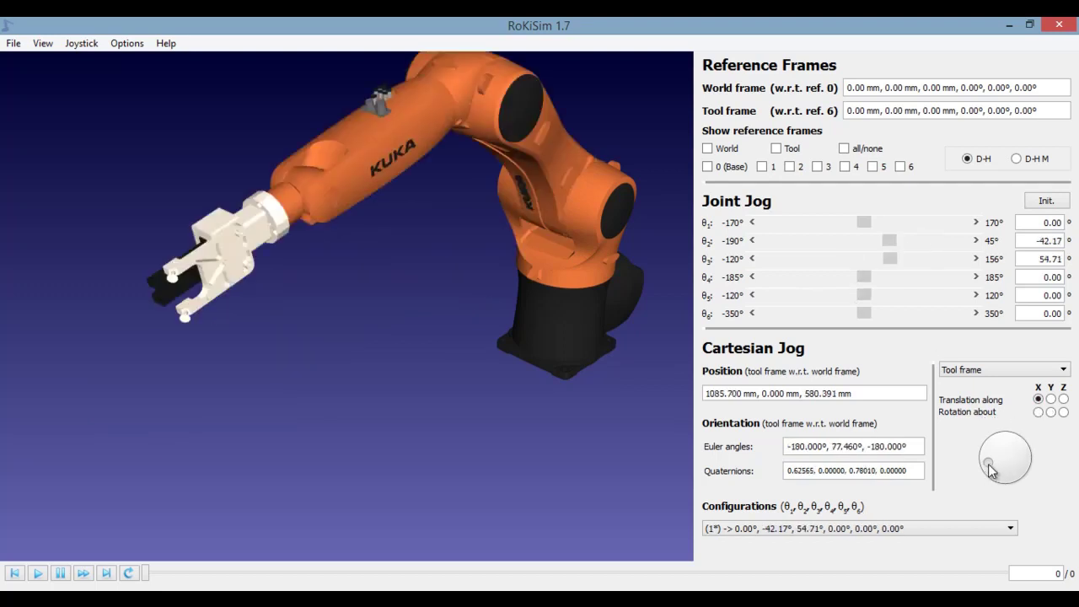
# Jog the gripper in straight lines along tool X, then Y, then select Z translation.
pyautogui.moveTo(991, 470)
pyautogui.mouseDown()
pyautogui.moveTo(999, 443)
pyautogui.moveTo(1002, 477)
pyautogui.mouseUp()
pyautogui.click(1050, 398)
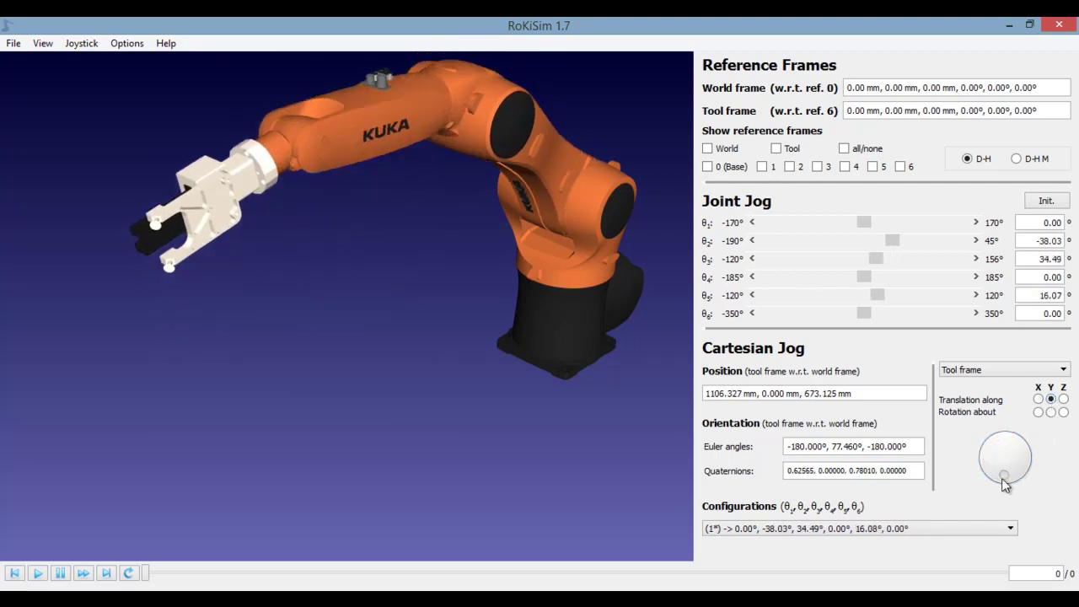
pyautogui.moveTo(1001, 478); pyautogui.dragTo(1041, 450)
pyautogui.click(1063, 399)
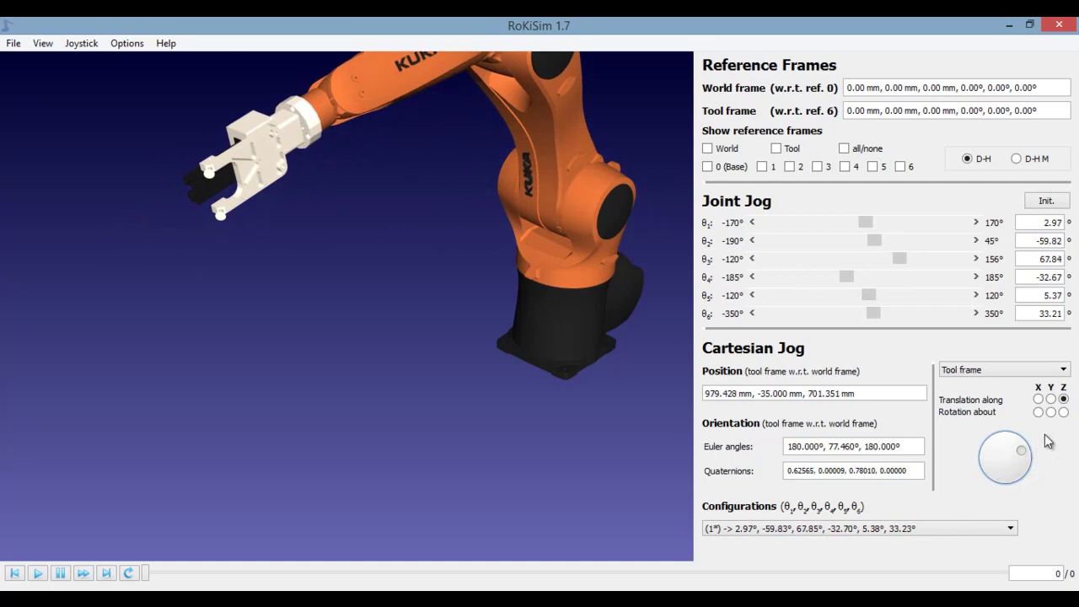
# Rotate the gripper about tool X and Y, then select rotation about Z, keeping its position.
pyautogui.click(1038, 411)
pyautogui.moveTo(1025, 456)
pyautogui.mouseDown()
pyautogui.moveTo(1035, 458)
pyautogui.moveTo(1025, 463)
pyautogui.mouseUp()
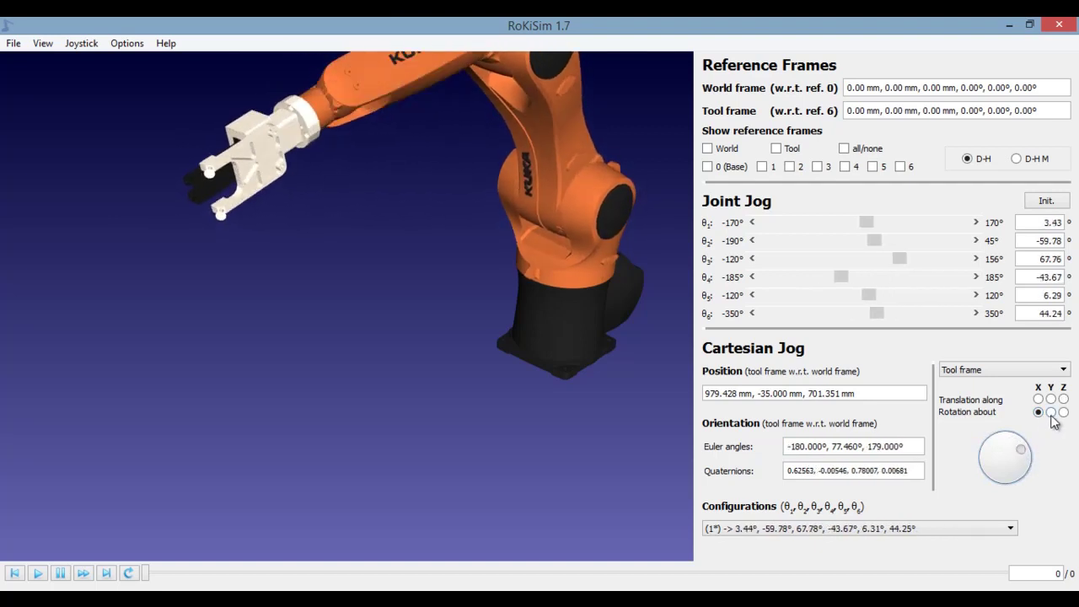
pyautogui.click(1050, 412)
pyautogui.moveTo(1025, 456)
pyautogui.mouseDown()
pyautogui.moveTo(1016, 442)
pyautogui.moveTo(1028, 462)
pyautogui.mouseUp()
pyautogui.click(1062, 412)
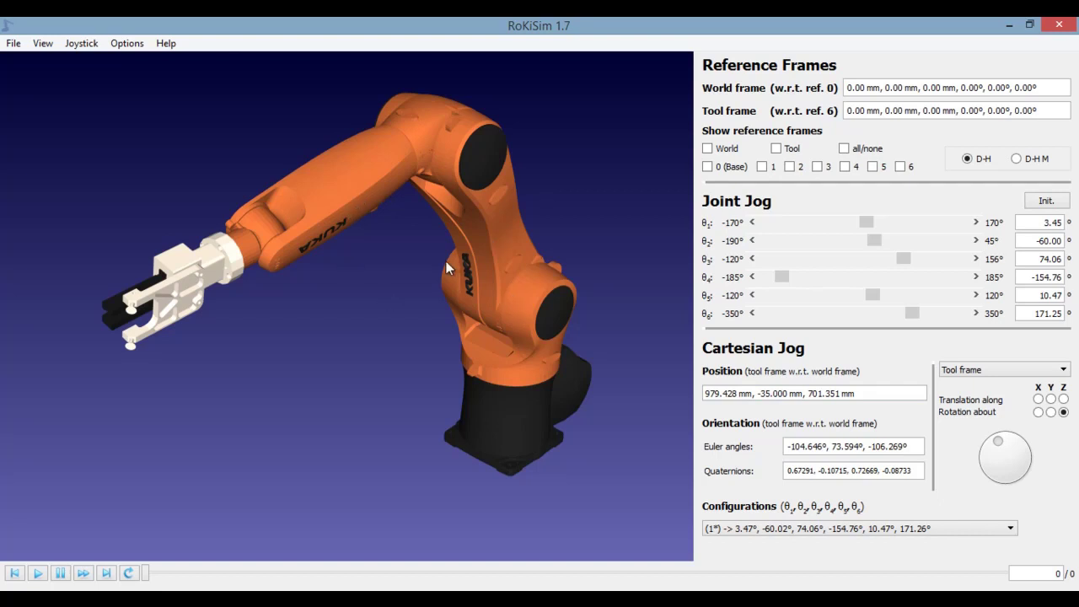
# Nudge θ3 and rotate about tool X so the gripper points down near 991, -71, 662 mm.
pyautogui.moveTo(904, 259)
pyautogui.mouseDown()
pyautogui.moveTo(850, 260)
pyautogui.moveTo(902, 264)
pyautogui.mouseUp()
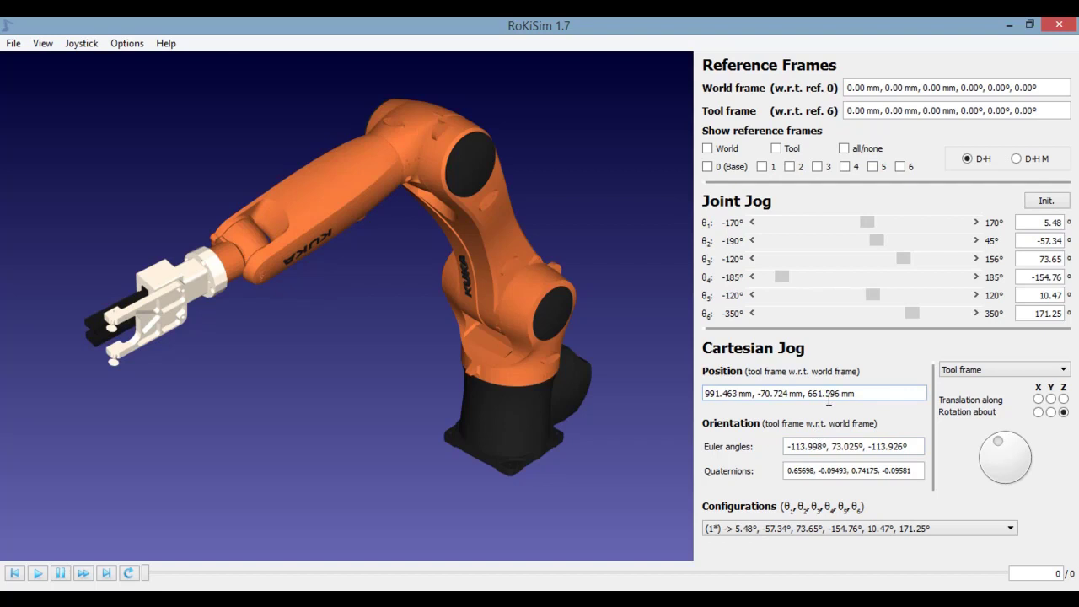
pyautogui.click(1037, 412)
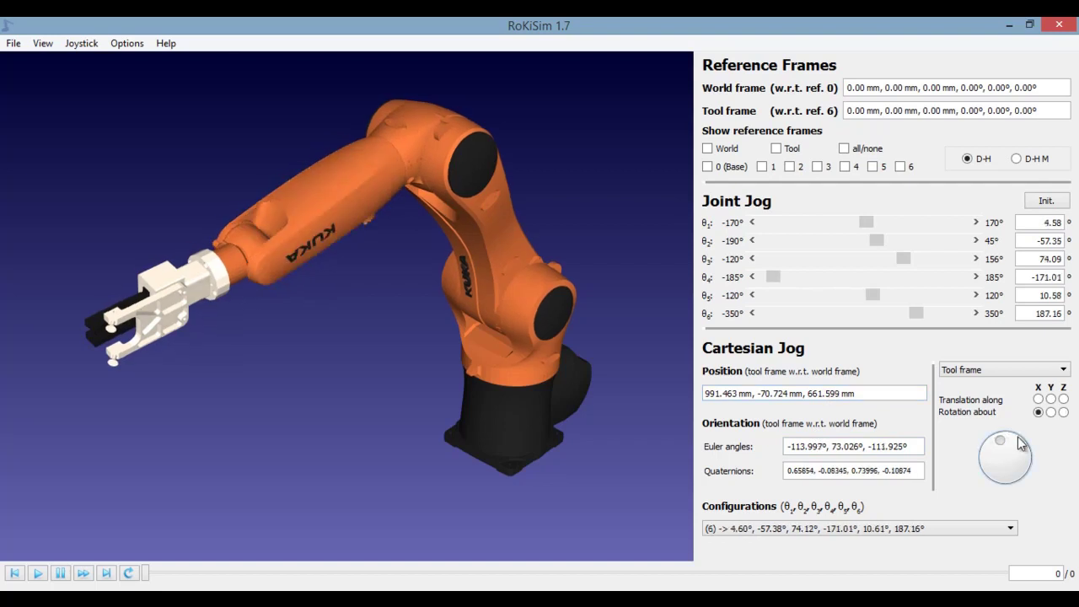
pyautogui.moveTo(1022, 445); pyautogui.dragTo(1011, 475)
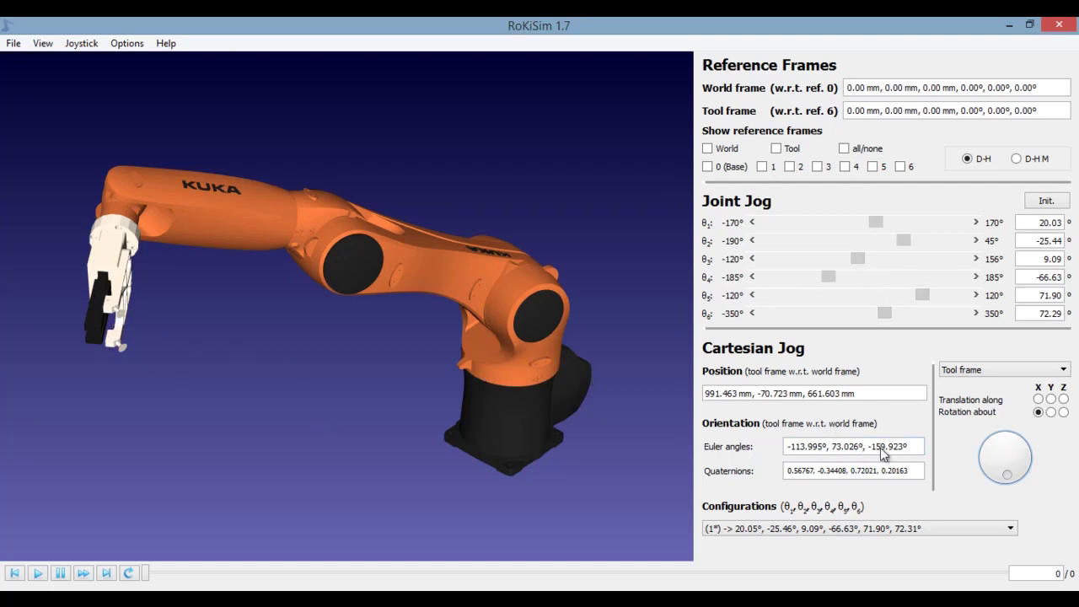
# Step through joint configurations (3*), (5), (6) and (7), finishing on configuration (8).
pyautogui.click(1004, 535)
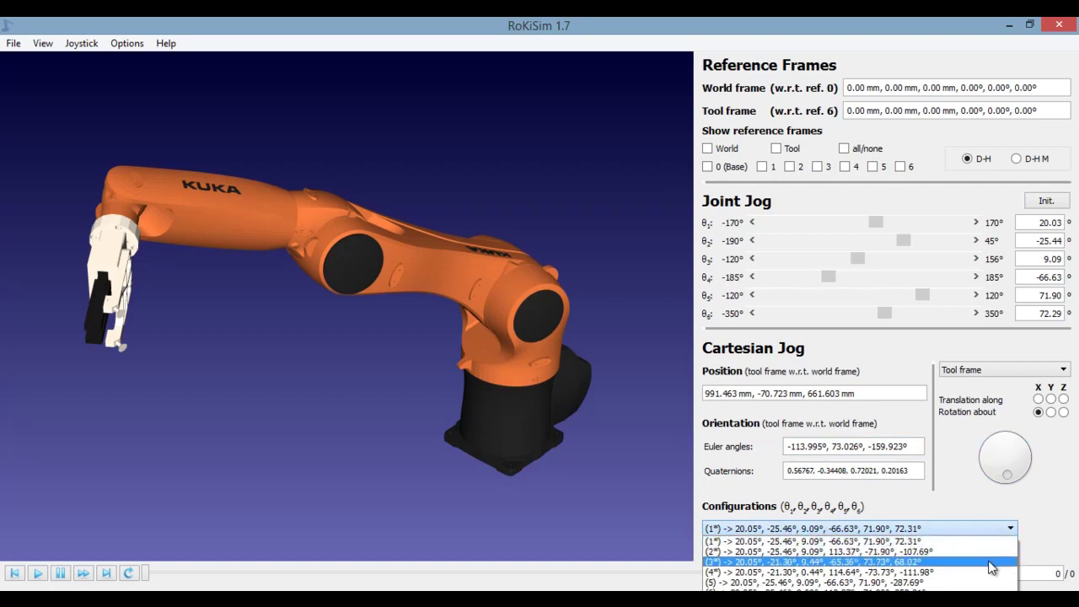
pyautogui.click(995, 561)
pyautogui.click(1004, 529)
pyautogui.click(964, 582)
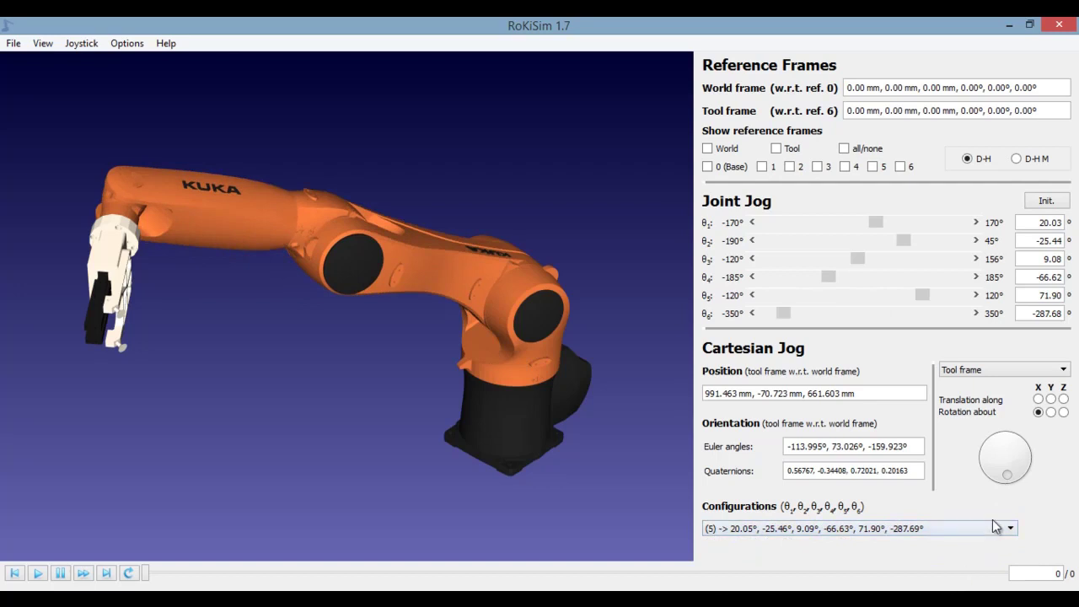
pyautogui.click(958, 527)
pyautogui.click(948, 582)
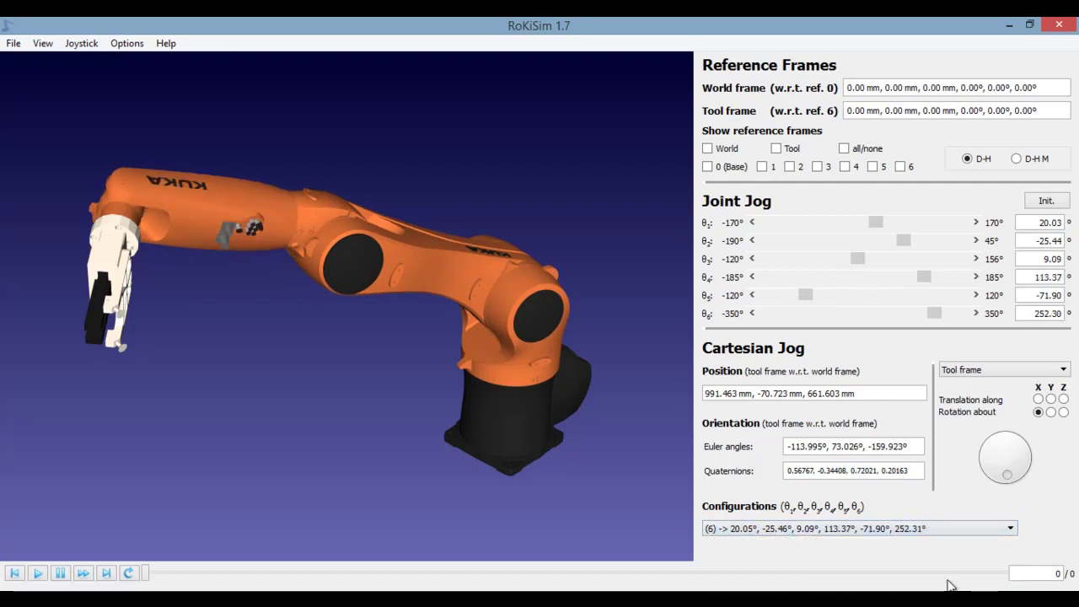
pyautogui.click(978, 529)
pyautogui.click(952, 584)
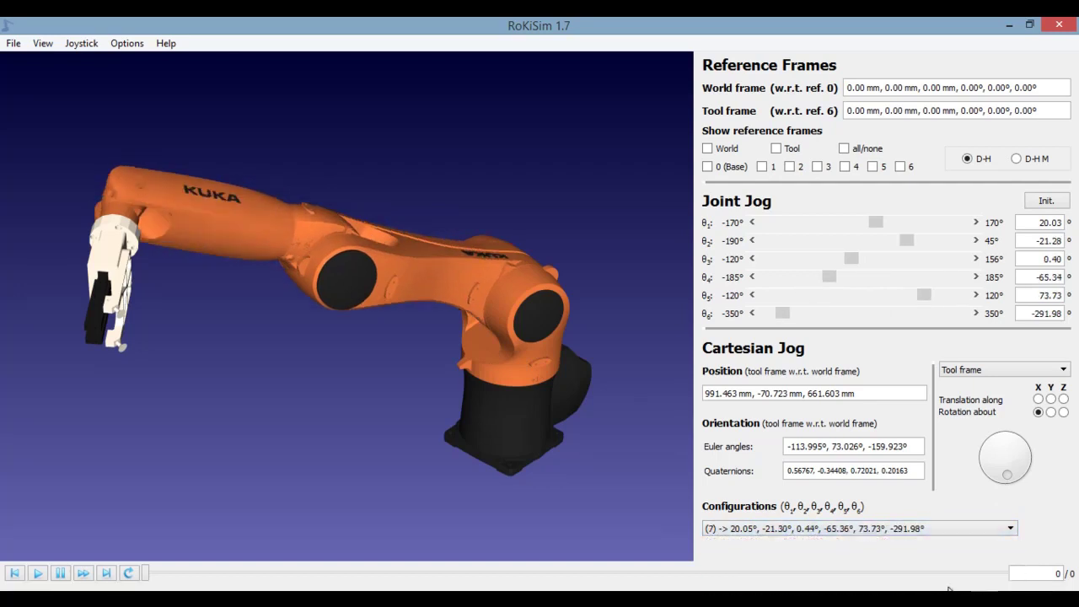
pyautogui.click(942, 527)
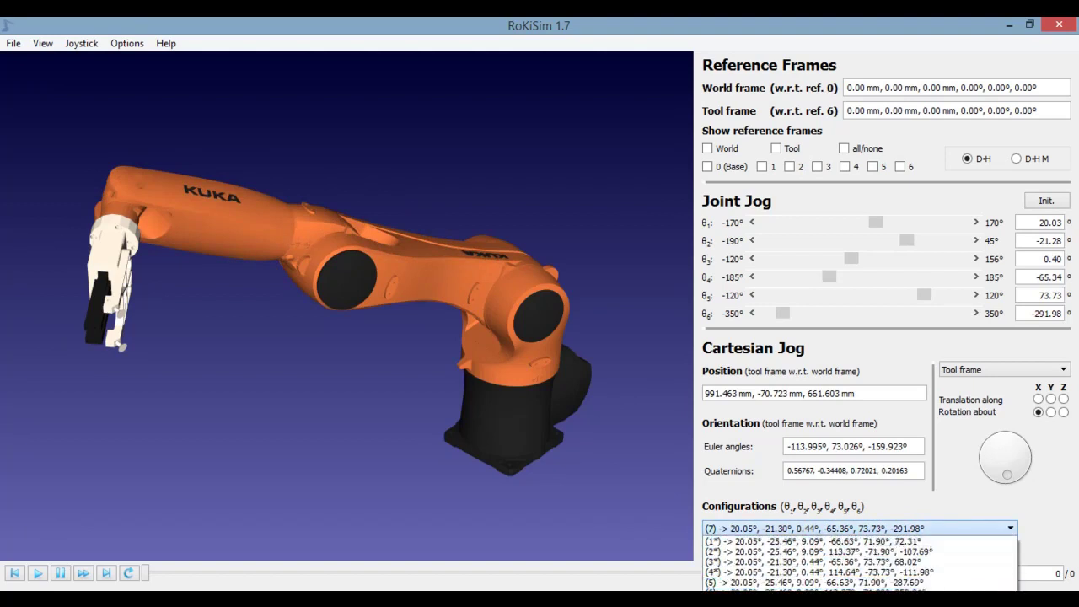
pyautogui.click(919, 589)
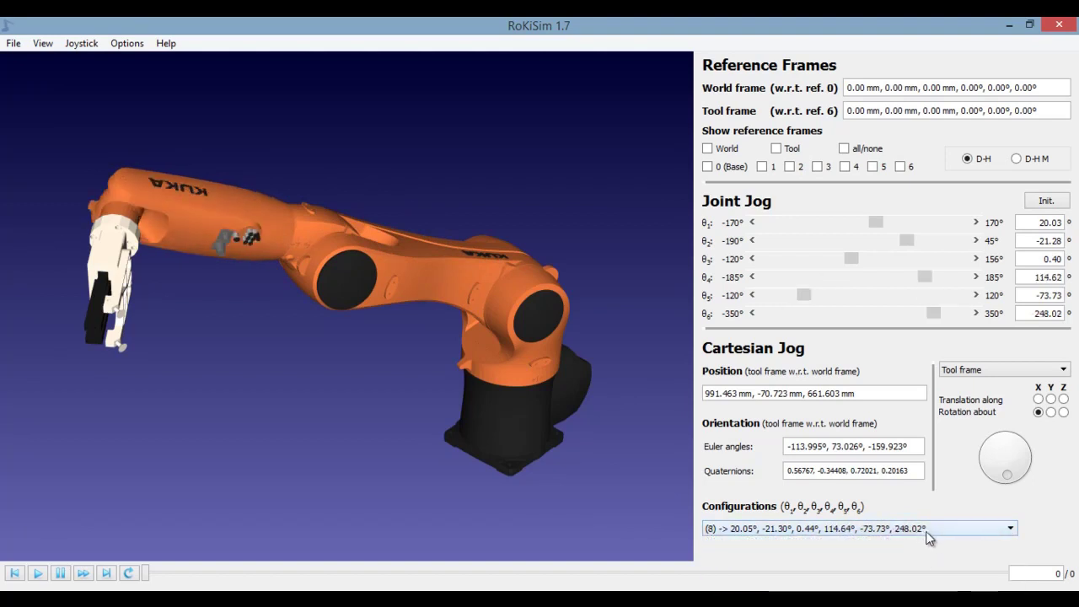